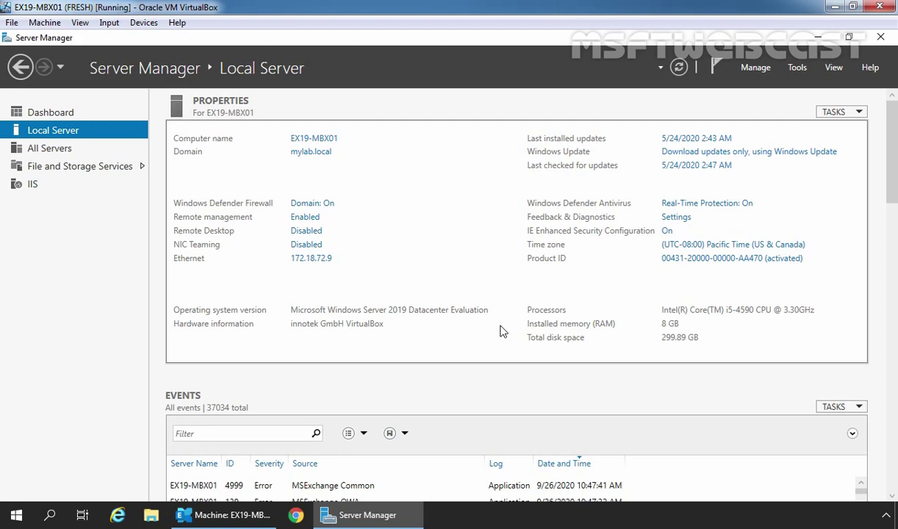
Sign in to Outlook on the web at mail.msftwebcast.com/owa with the account password
click(295, 515)
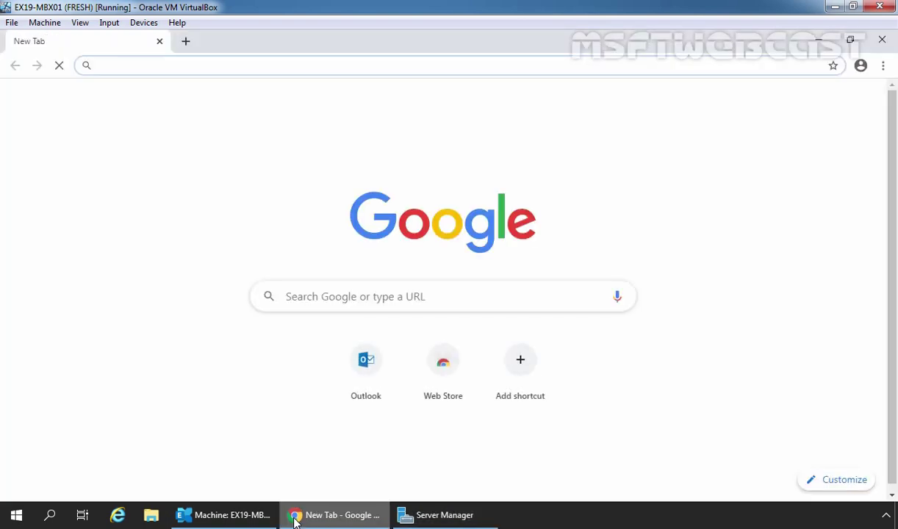
click(367, 364)
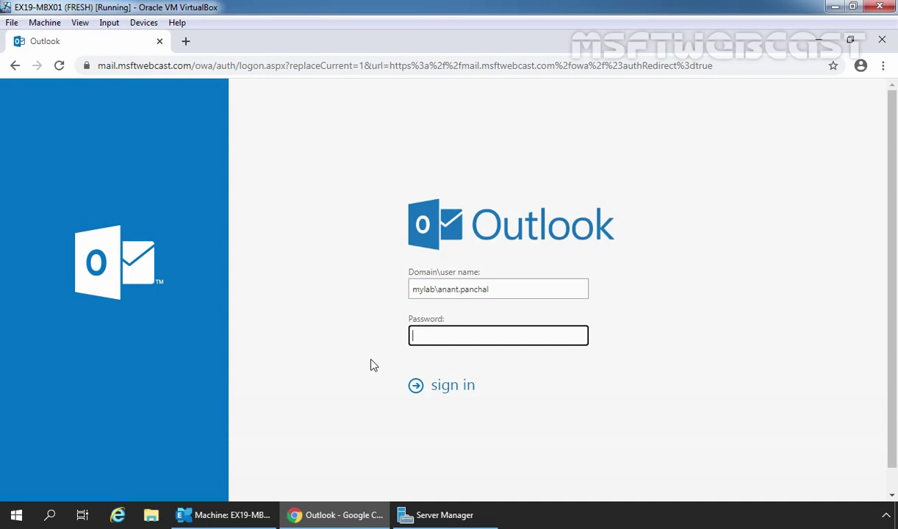
key(ctrl+v)
click(453, 392)
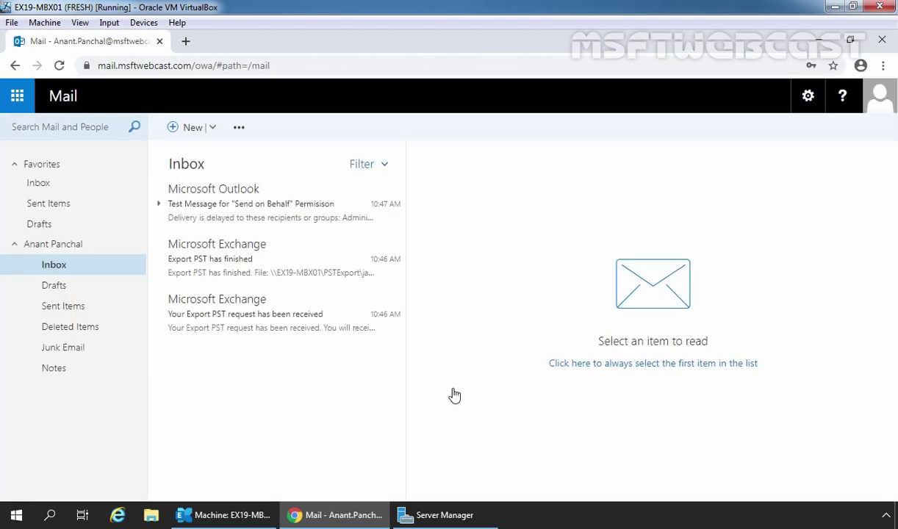
Start a new message and try attaching Exchange 2019 Notes.pdf from the Desktop
click(189, 134)
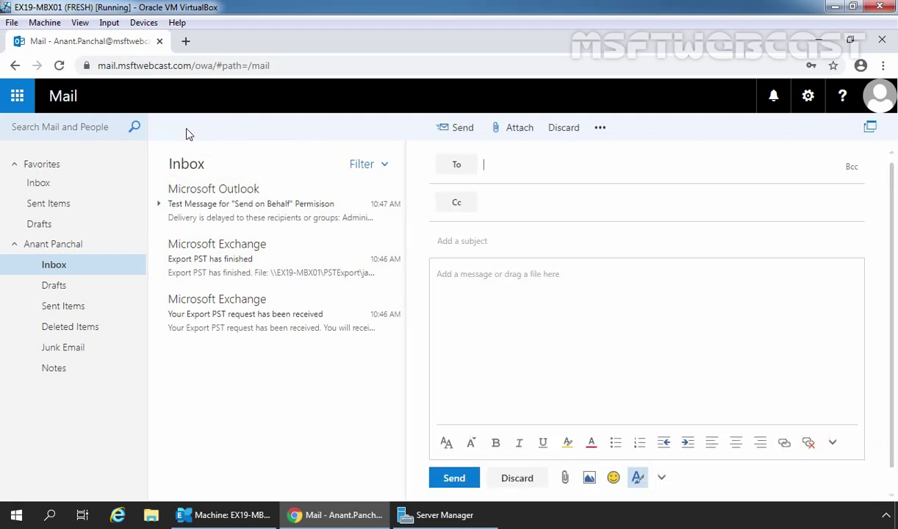
click(514, 132)
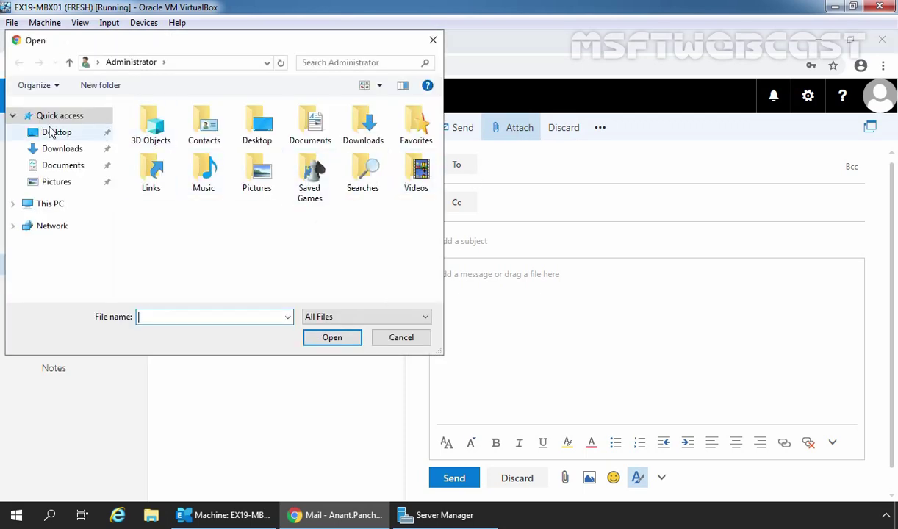
click(56, 134)
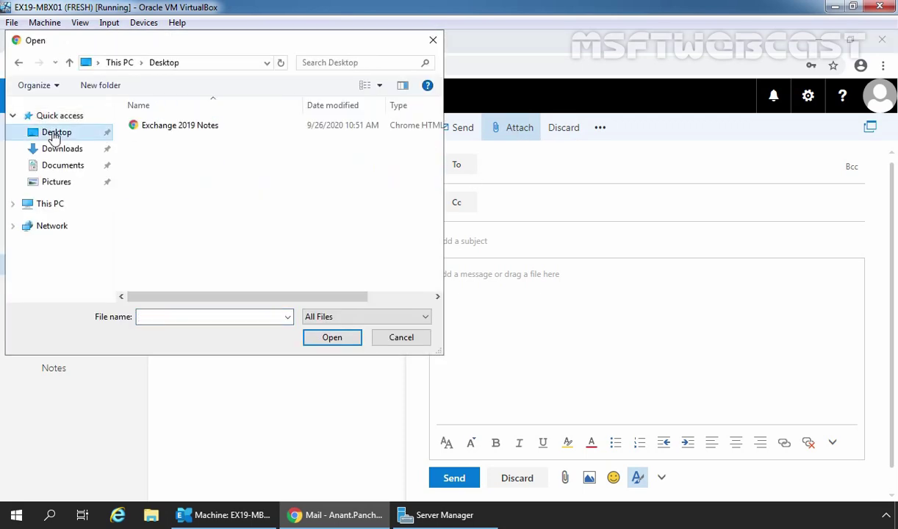
click(176, 127)
drag(194, 302, 286, 303)
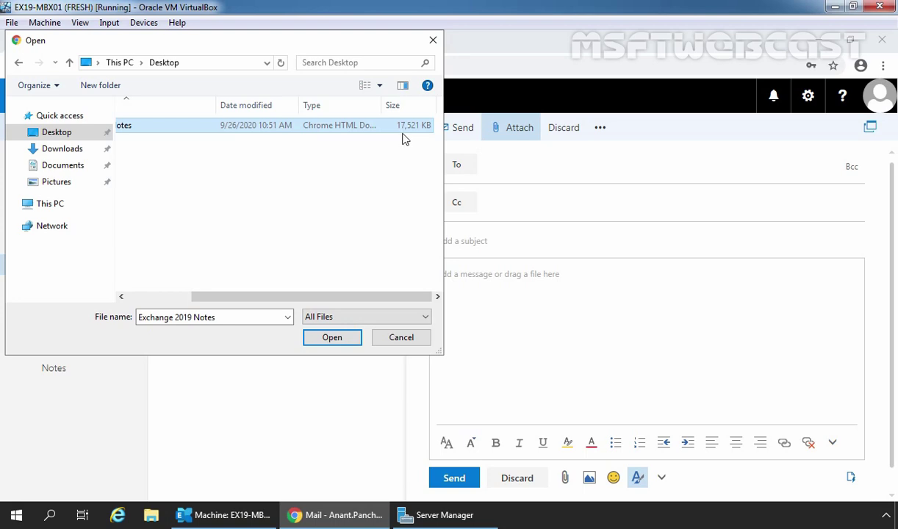
double_click(174, 130)
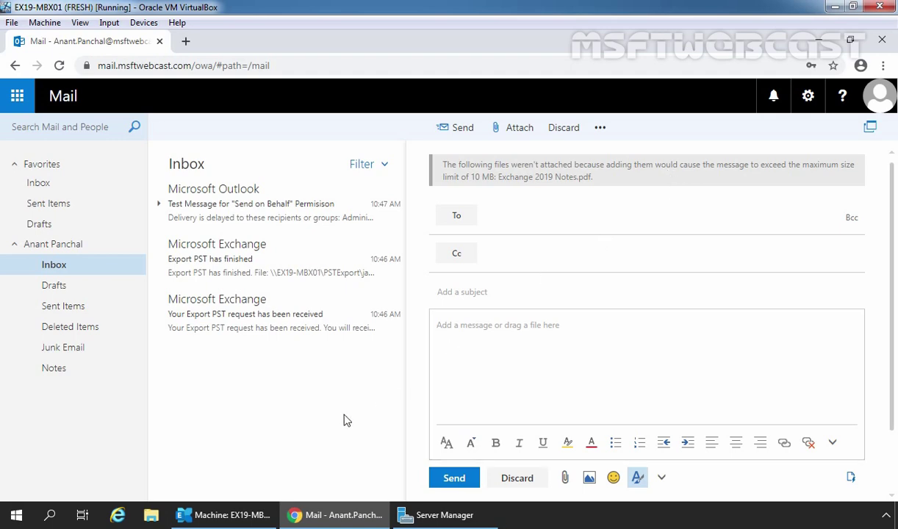
In the shell, change to the drive root with cd\ and clear the screen
click(232, 518)
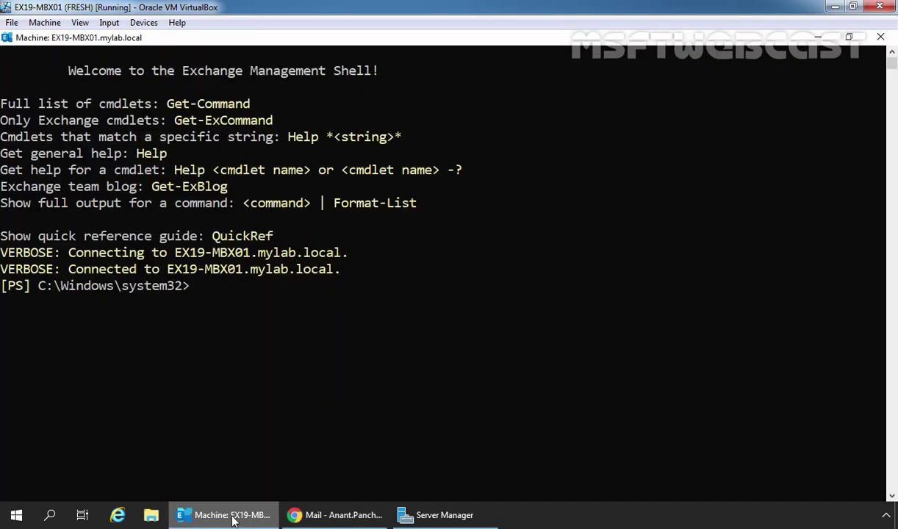
text(cd\)
key(Return)
text(cls)
key(Return)
key(Return)
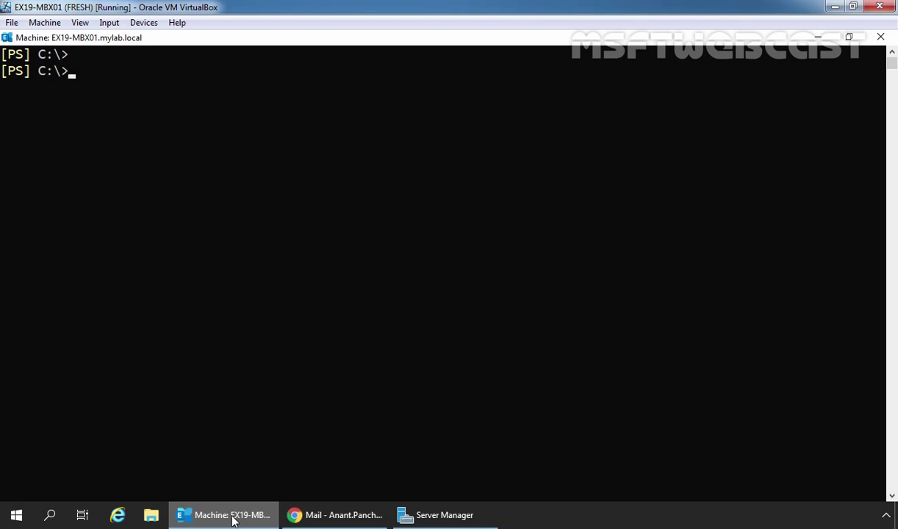
Run Get-TransportConfig | fl maxsendsize,maxreceivesize, showing 10 MB limits, then paste the receive connector query
text(Get-TransportConfig | fl maxsendsize,maxreceivesize)
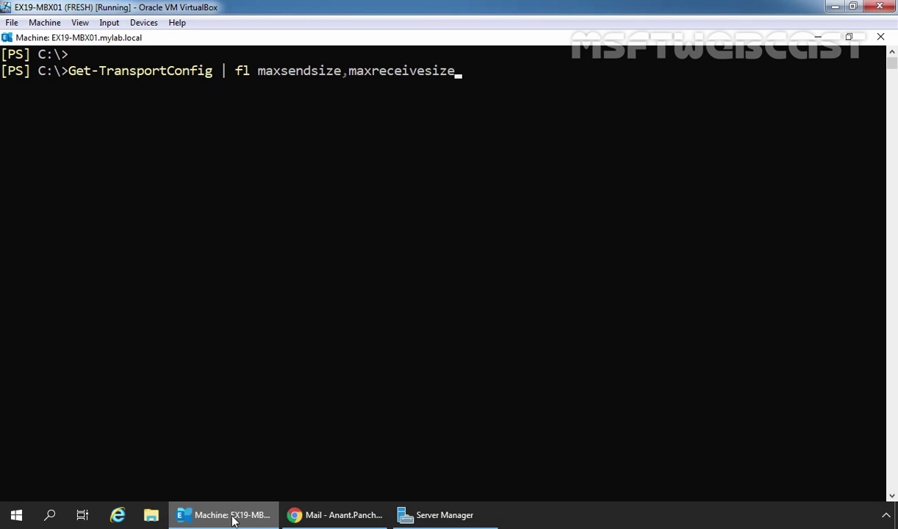
key(Return)
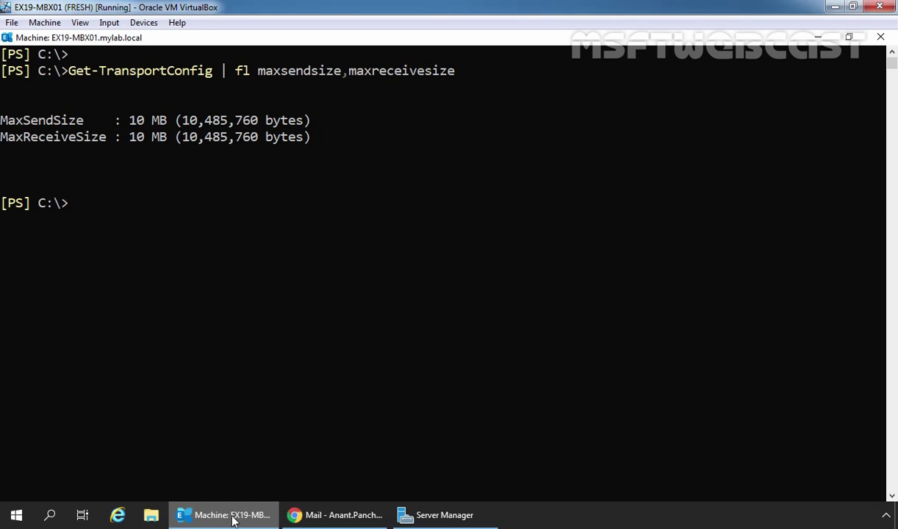
text(Get-ReceiveConnector | fl name,maxmessagesize)
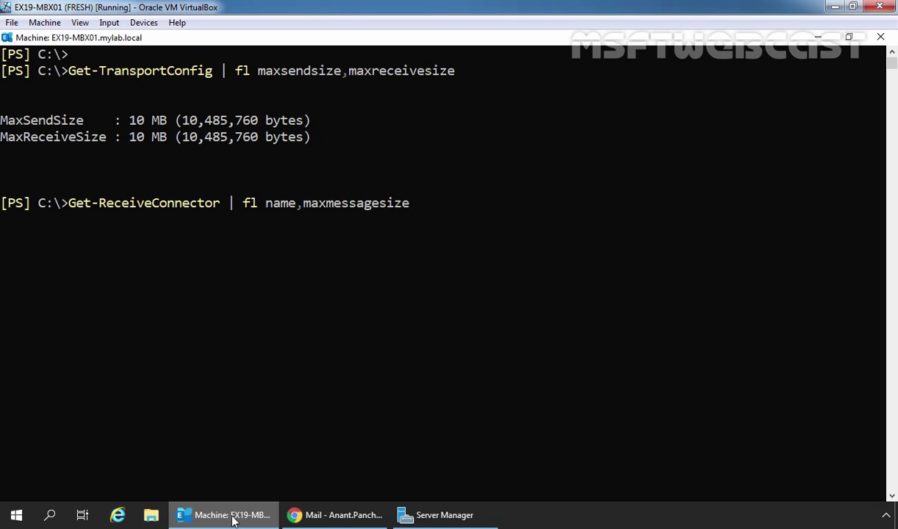
Run the Get-ReceiveConnector and Get-SendConnector | fl name,maxmessagesize queries: 36 MB receive connectors, no send connectors
key(Return)
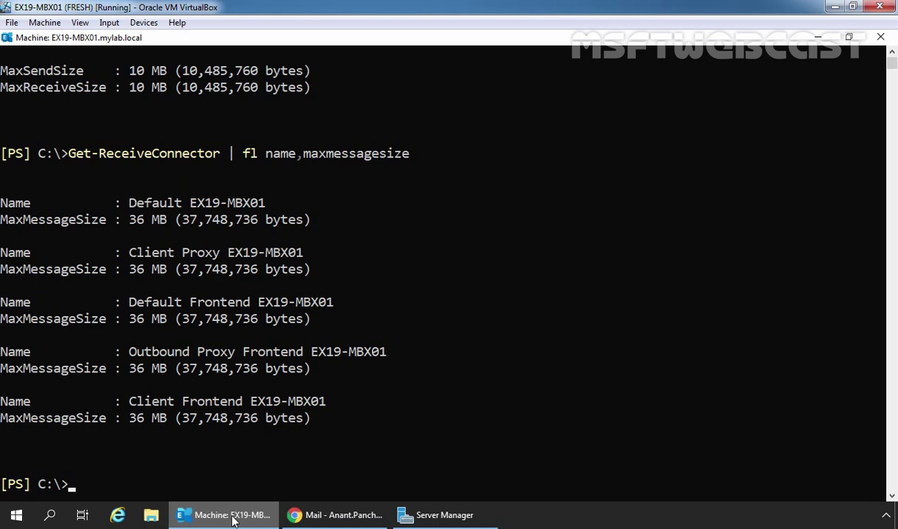
text(get-send)
key(Tab)
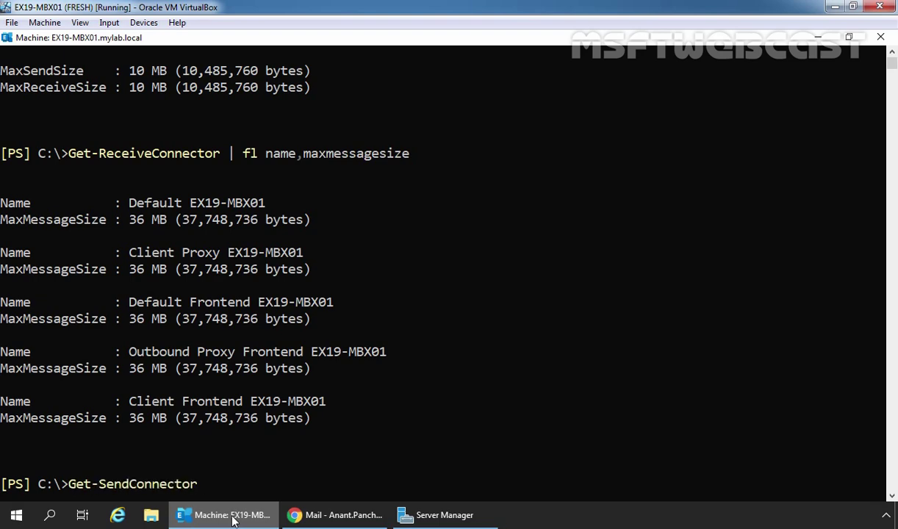
text(| fl name,maxmessagesize)
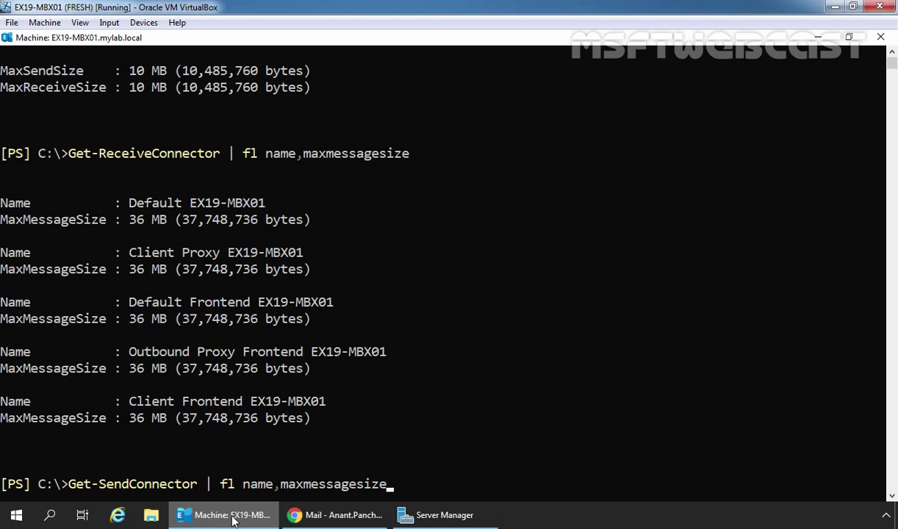
key(Return)
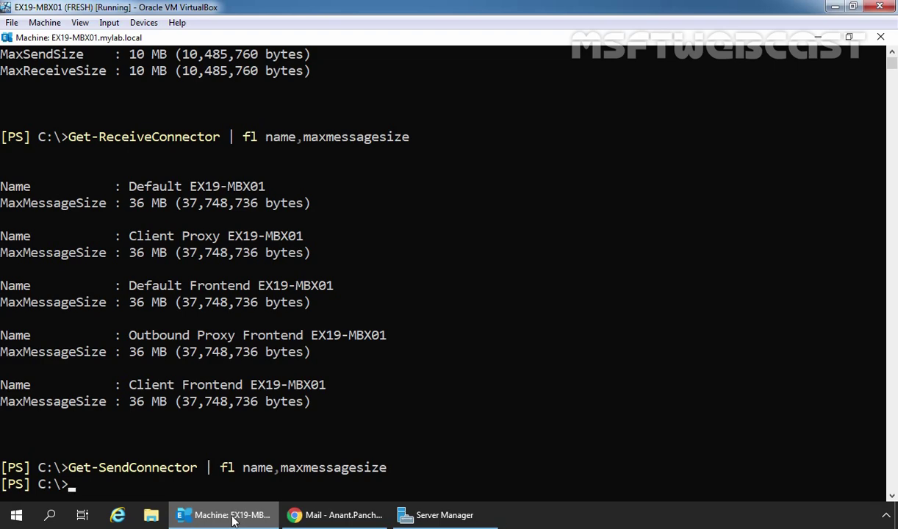
Query the user's mailbox MaxSendSize and MaxReceiveSize, correcting the misspelled name; both are Unlimited
text(get-mai)
key(Tab)
text(-i)
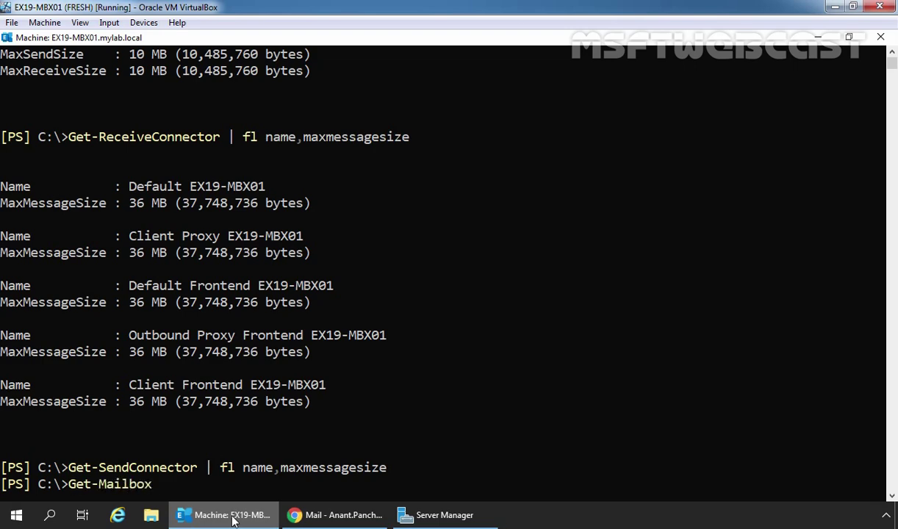
key(Tab)
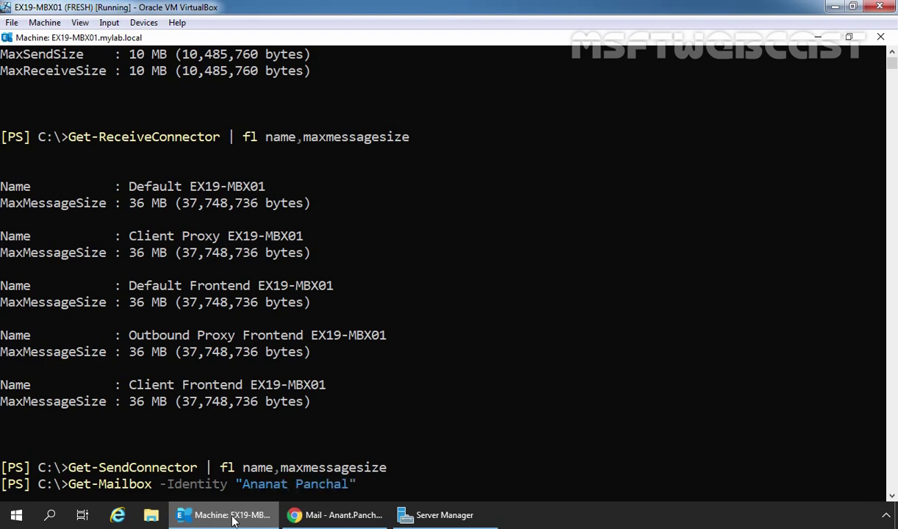
text( | fl name,maxsendsize)
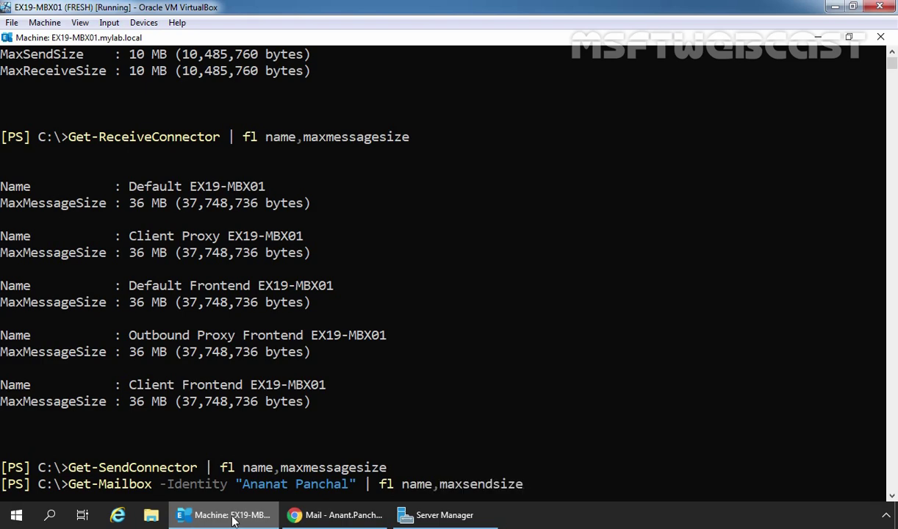
text(,maxreceivesize)
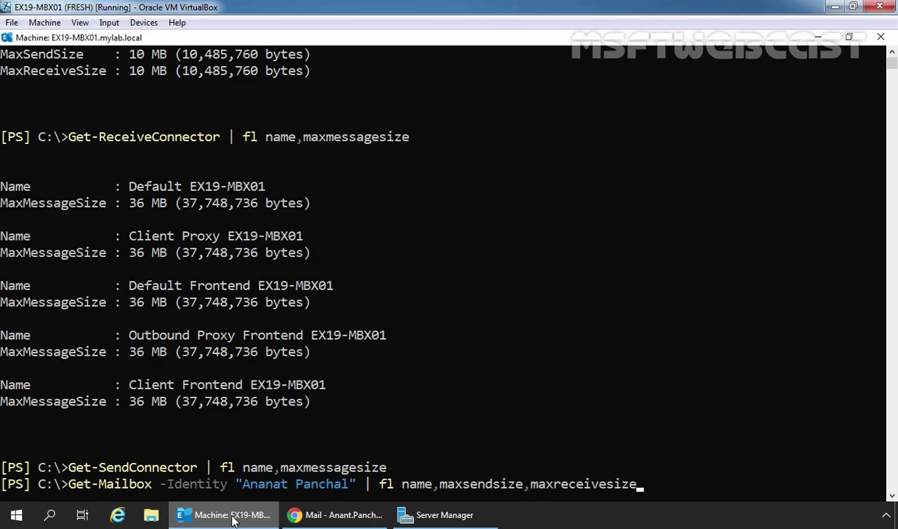
key(Return)
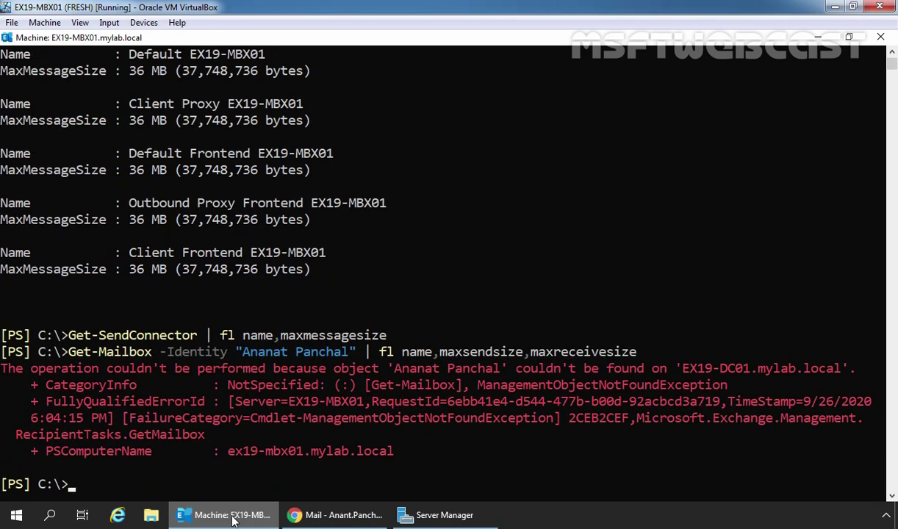
key(Up)
key(Left)
key(Left)
key(Left)
key(Left)
key(Left)
key(Left)
key(Left)
key(Left)
key(Left)
key(Left)
key(Left)
key(Left)
key(Left)
key(Left)
key(Left)
key(Left)
key(Left)
key(Left)
key(Left)
key(Left)
key(Left)
key(Left)
key(Left)
key(Left)
key(Left)
key(Left)
key(Left)
key(BackSpace)
key(Return)
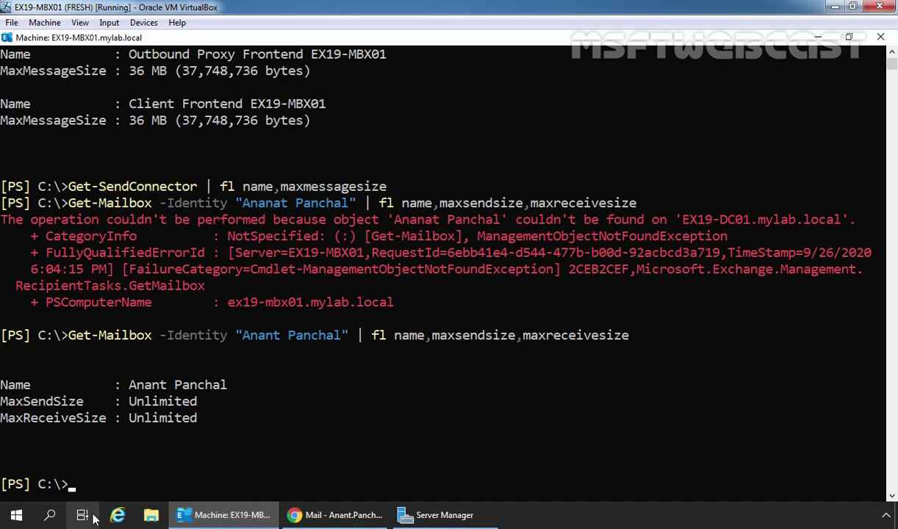
click(118, 517)
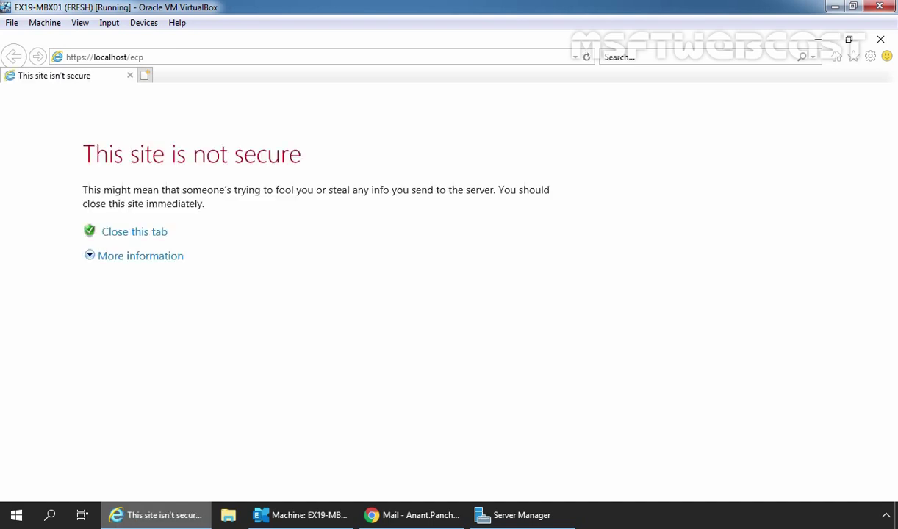
click(144, 262)
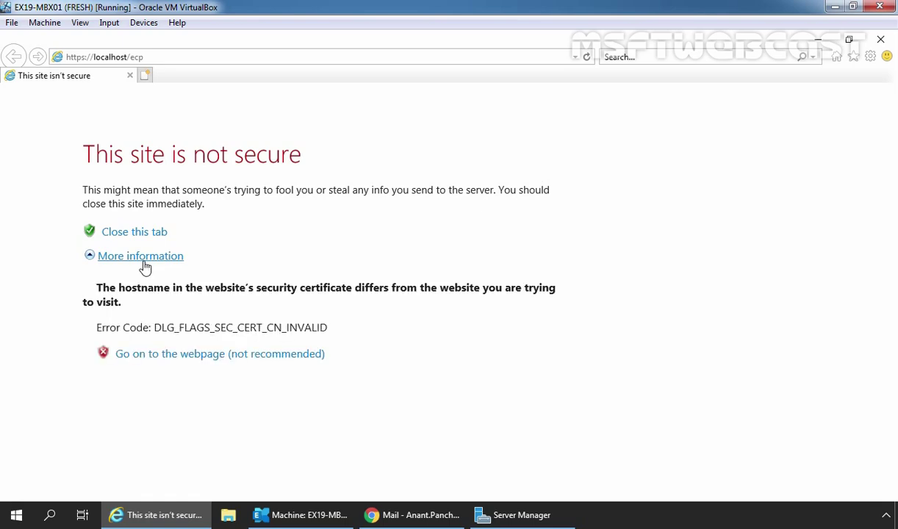
click(181, 356)
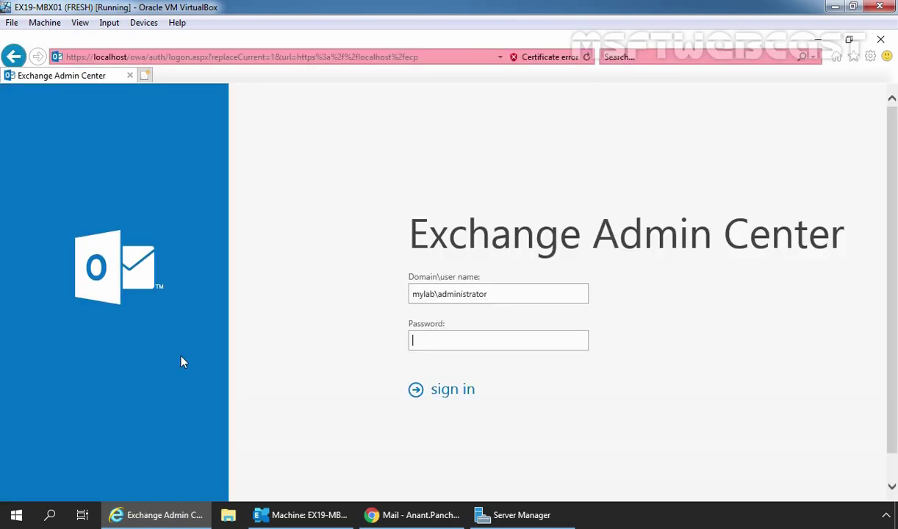
click(443, 394)
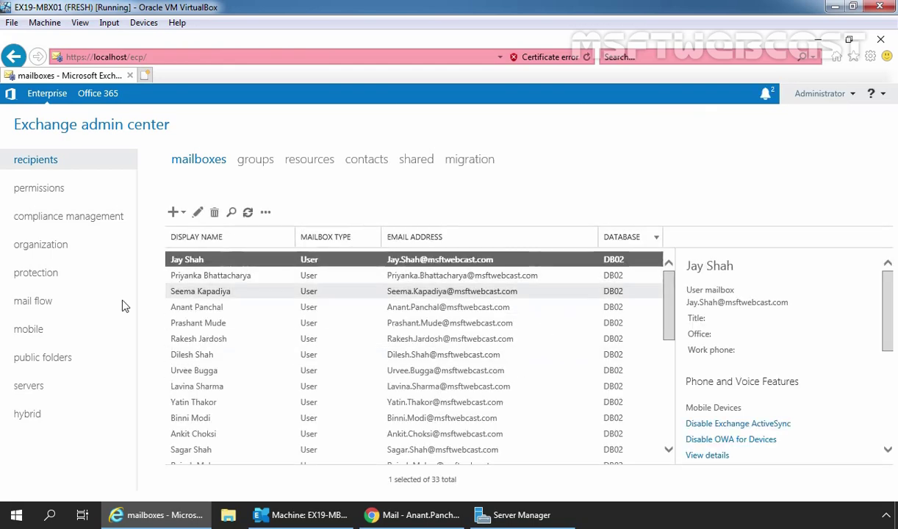
click(50, 307)
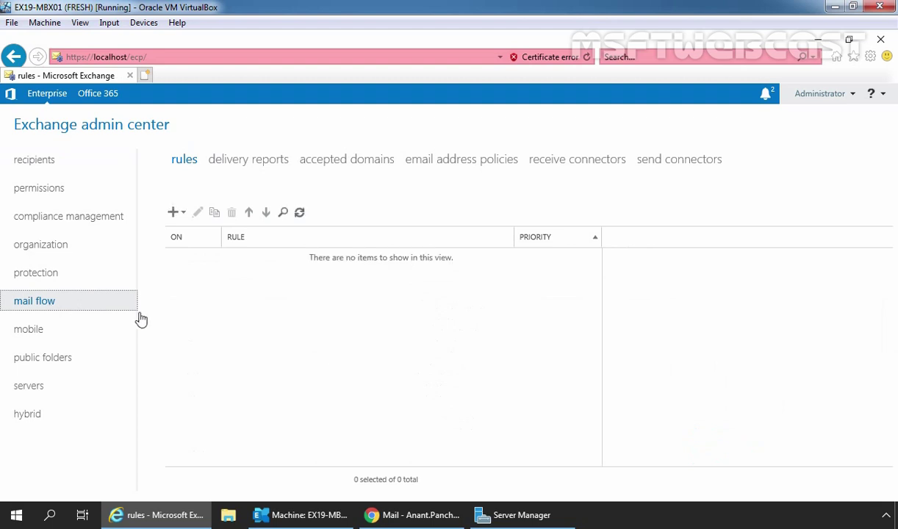
click(586, 160)
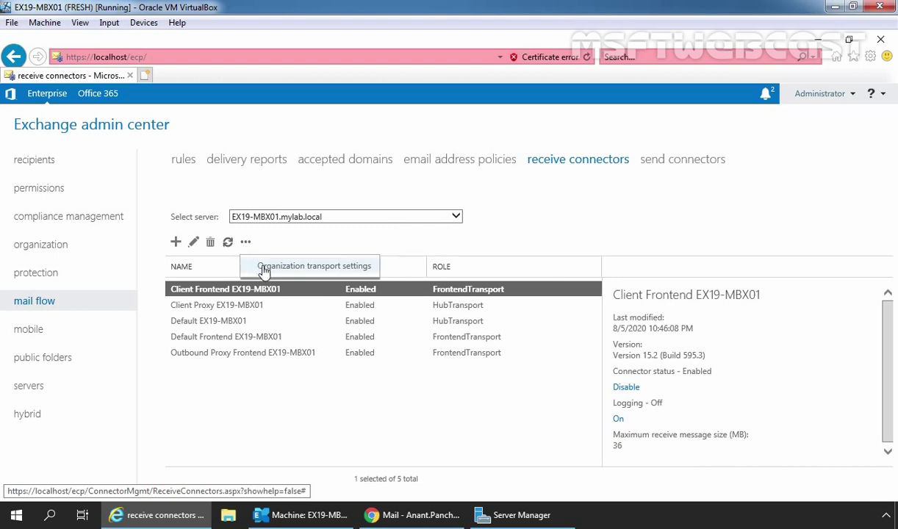
Set the organization transport maximum receive and send message sizes to 20 MB and save
click(336, 272)
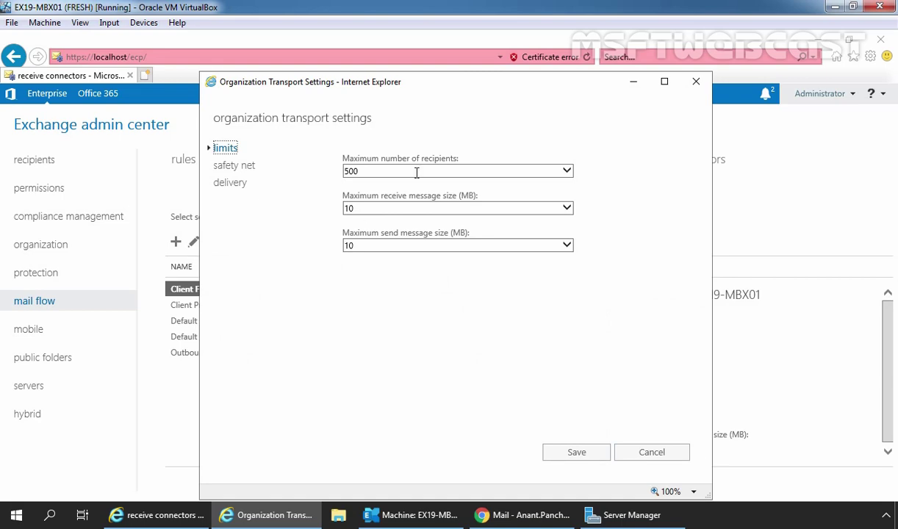
click(359, 206)
text(20)
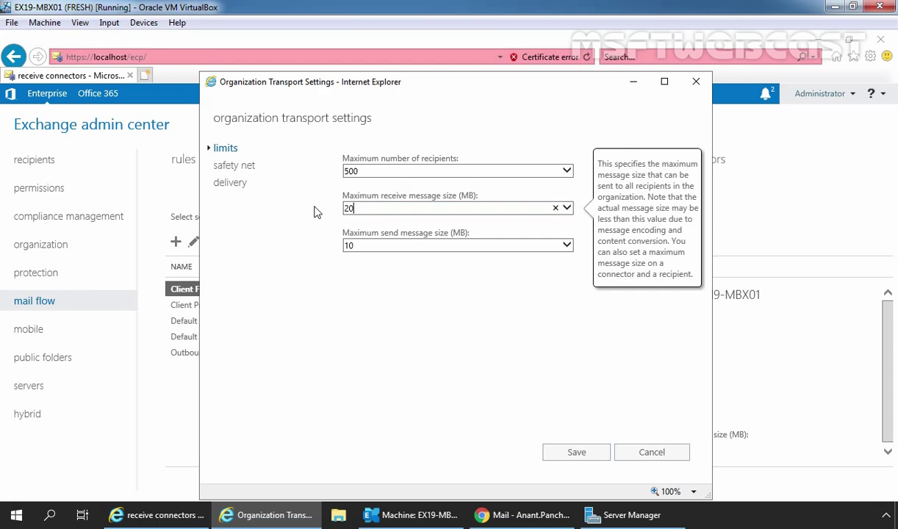
click(353, 245)
text(20)
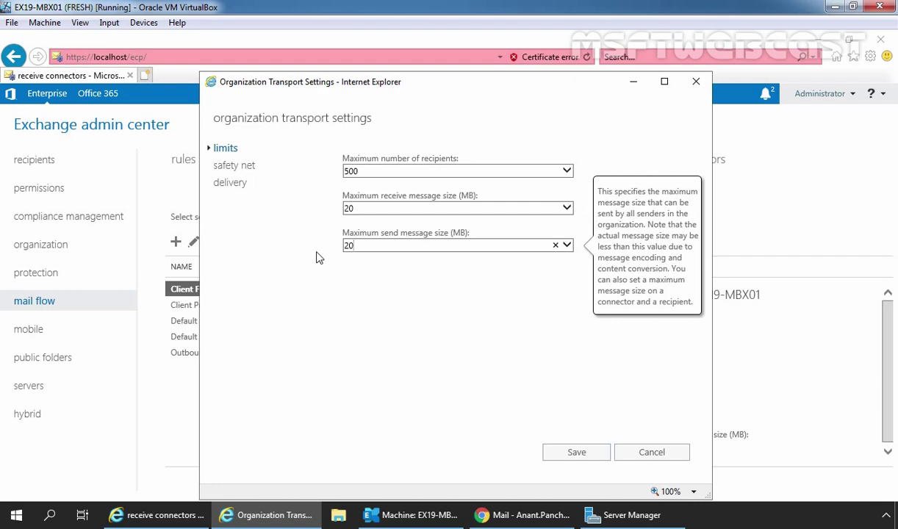
click(578, 456)
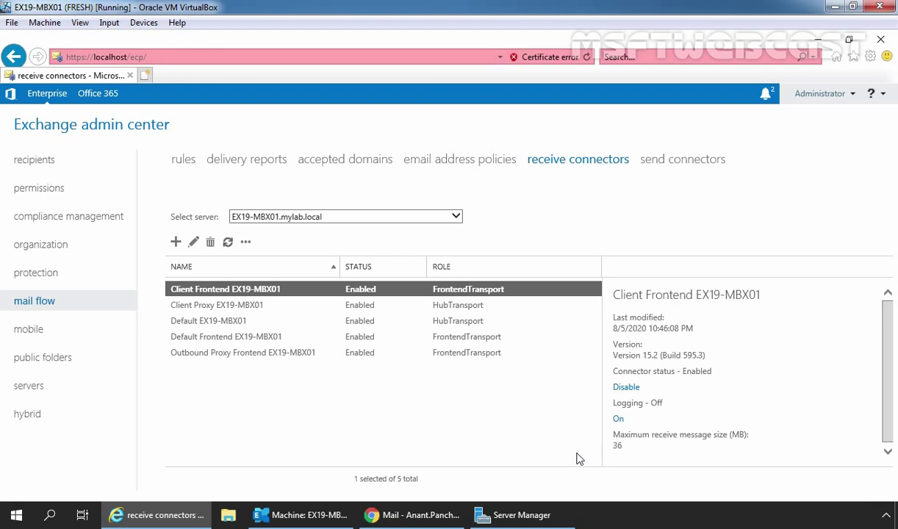
Rerun Get-TransportConfig in the shell to confirm MaxSendSize and MaxReceiveSize of 20 MB
click(299, 518)
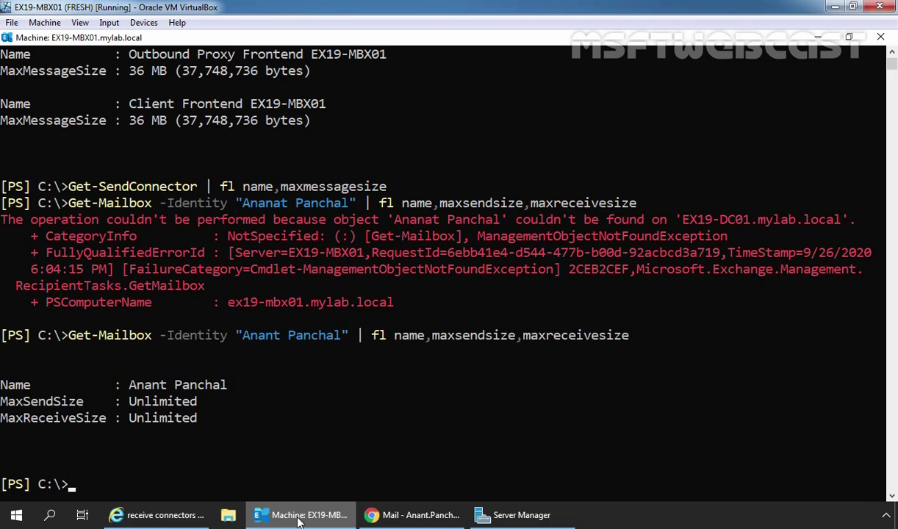
key(Up)
key(Up)
key(Up)
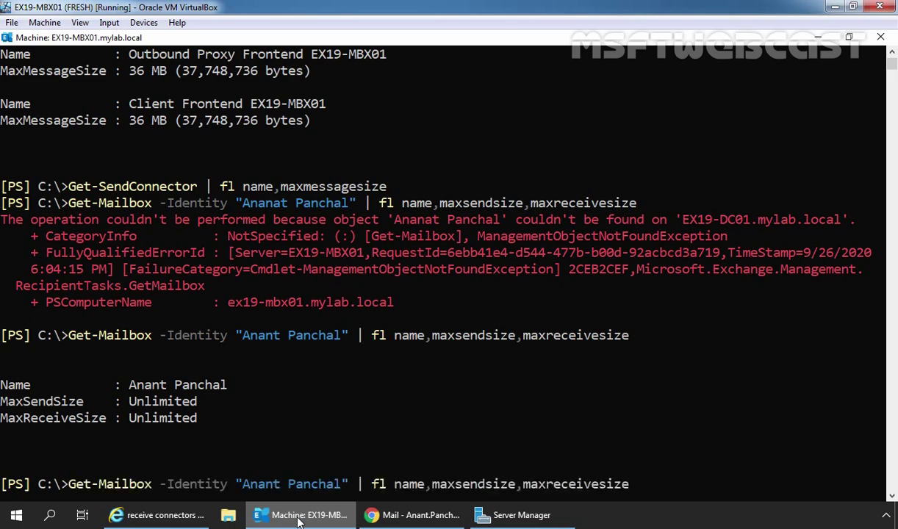
key(Up)
key(Up)
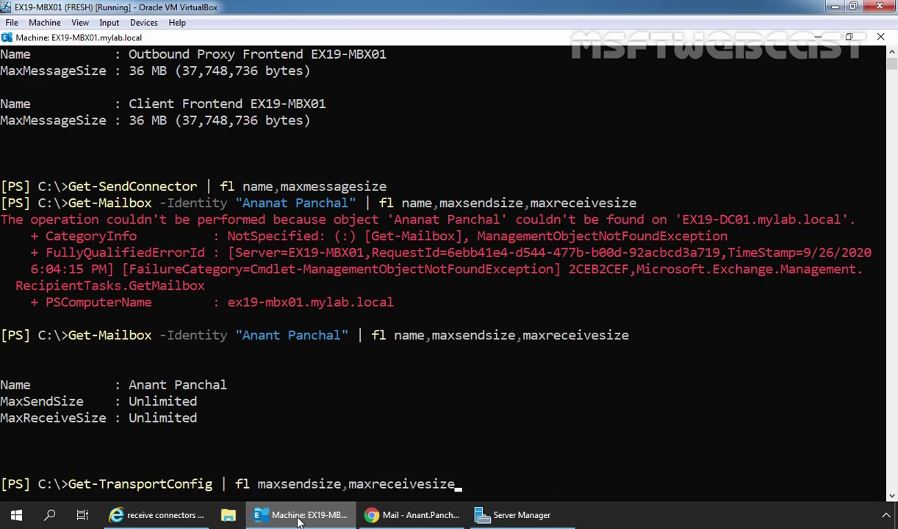
key(Return)
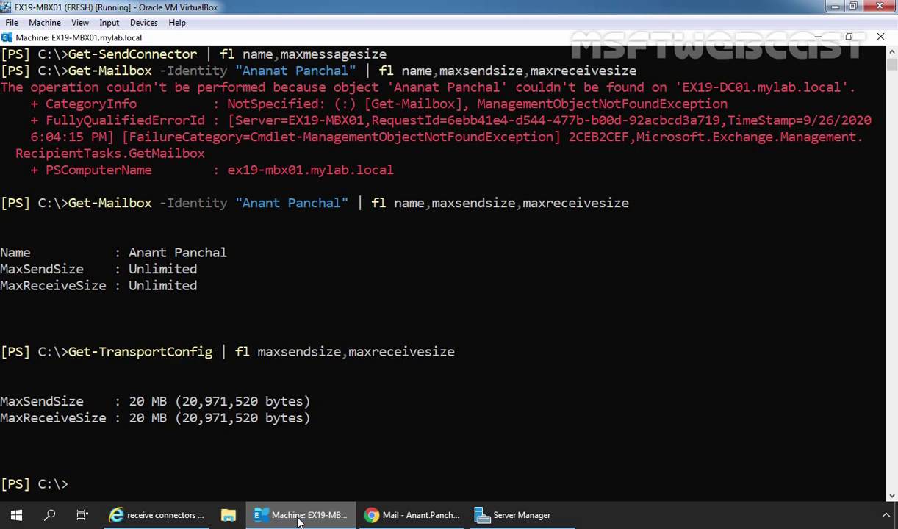
Discard the unfinished Outlook on the web draft and close Chrome
click(412, 515)
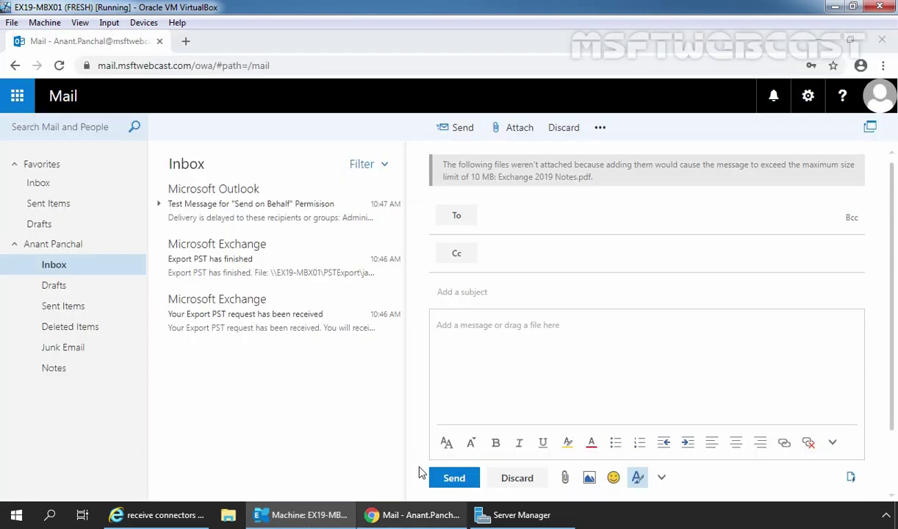
click(564, 128)
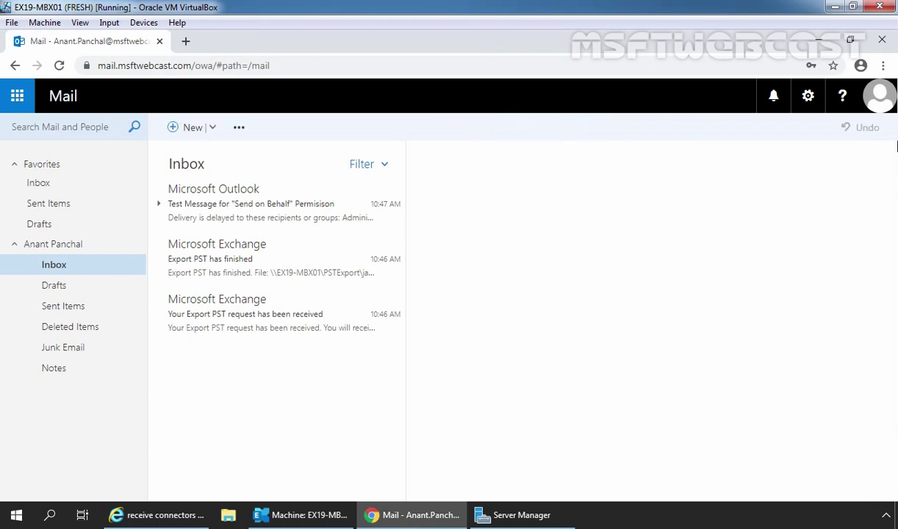
click(878, 106)
click(722, 240)
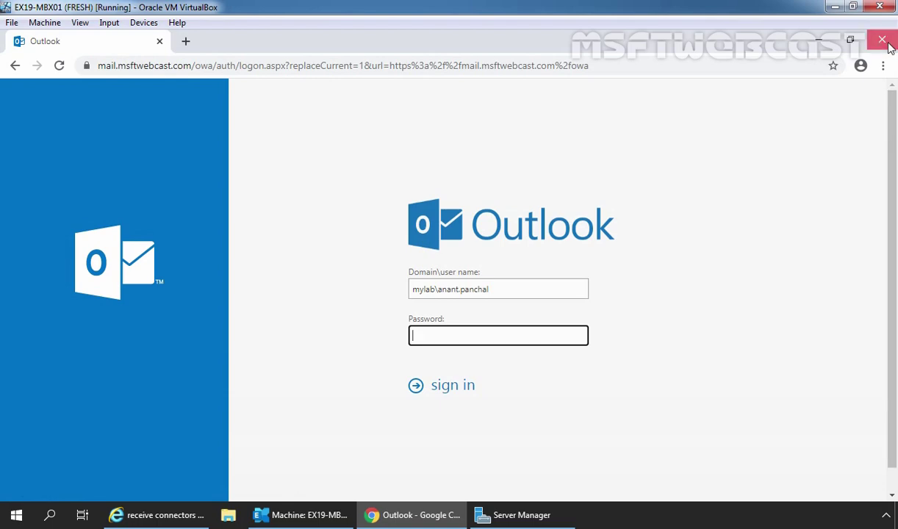
click(882, 40)
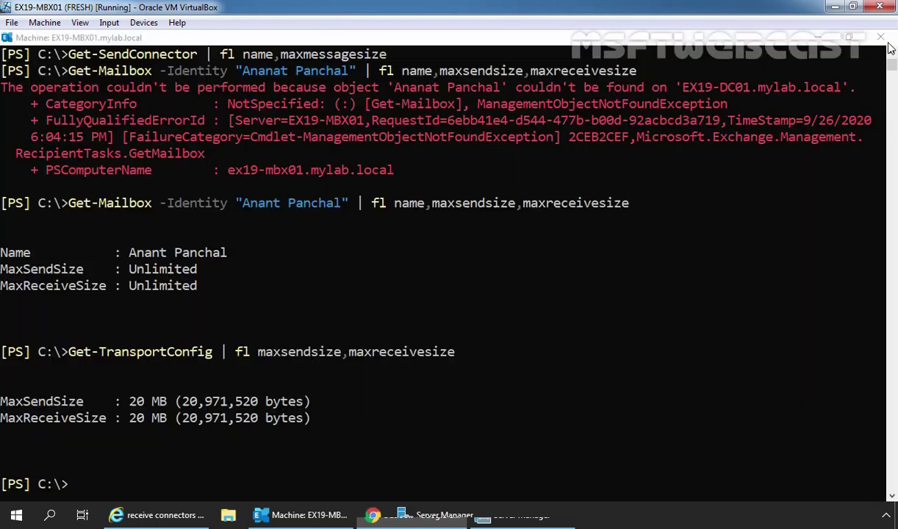
Sign out of the Exchange admin center as Administrator and close Internet Explorer
click(137, 515)
click(827, 94)
click(823, 136)
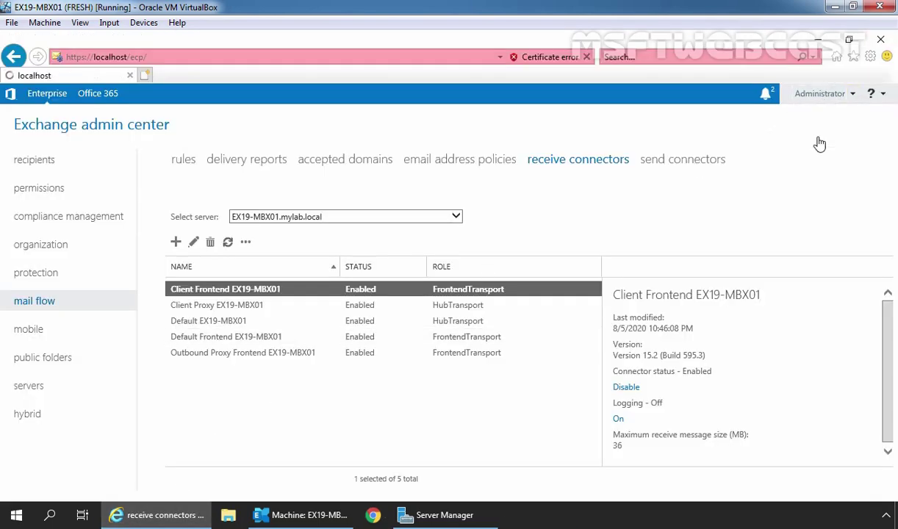
click(886, 45)
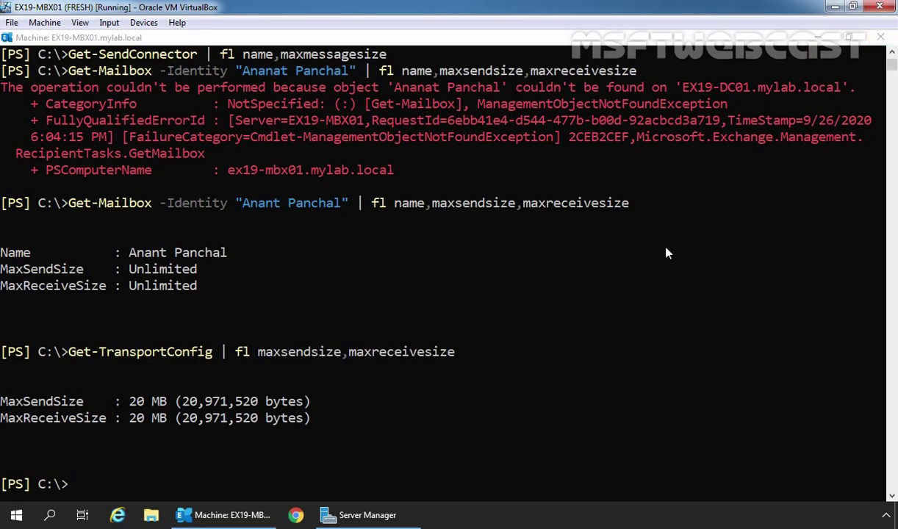
Clear the screen and run Get-Service *exchange*, spotting the Hyper-V Data Exchange Service entry
text(cls)
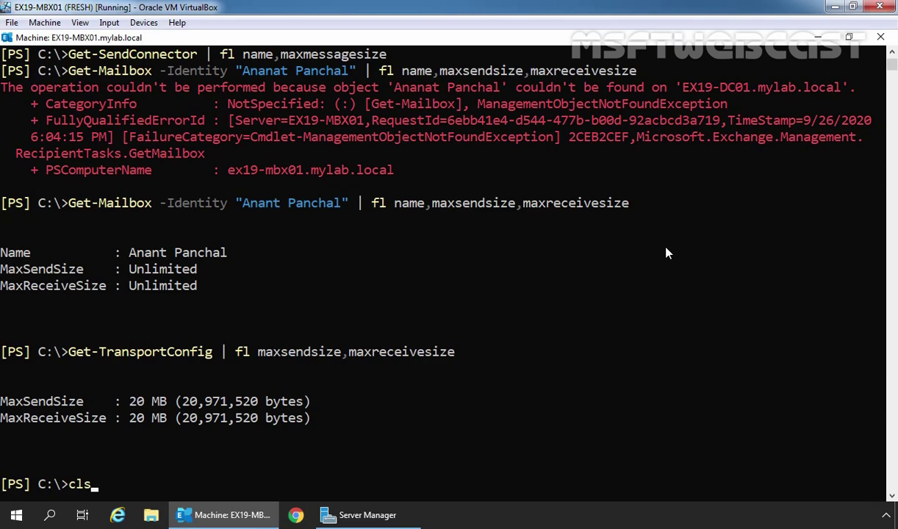
key(Return)
key(Return)
key(Return)
key(Return)
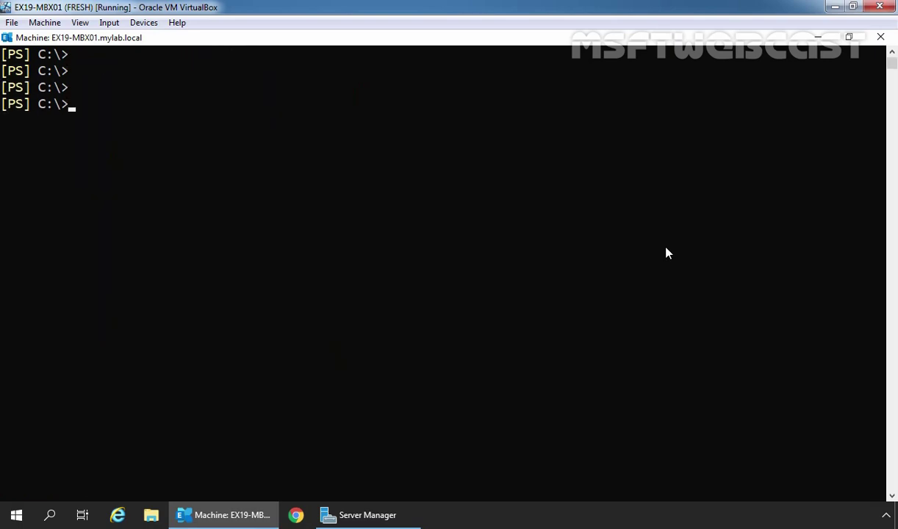
text(get-servi)
key(Tab)
text(*exchange)
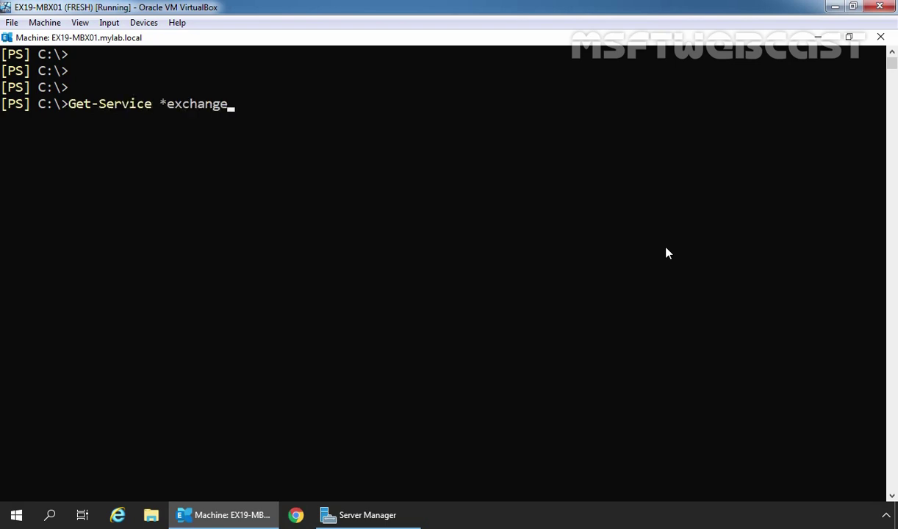
text(*)
key(Return)
scroll(665, 252, up, 3)
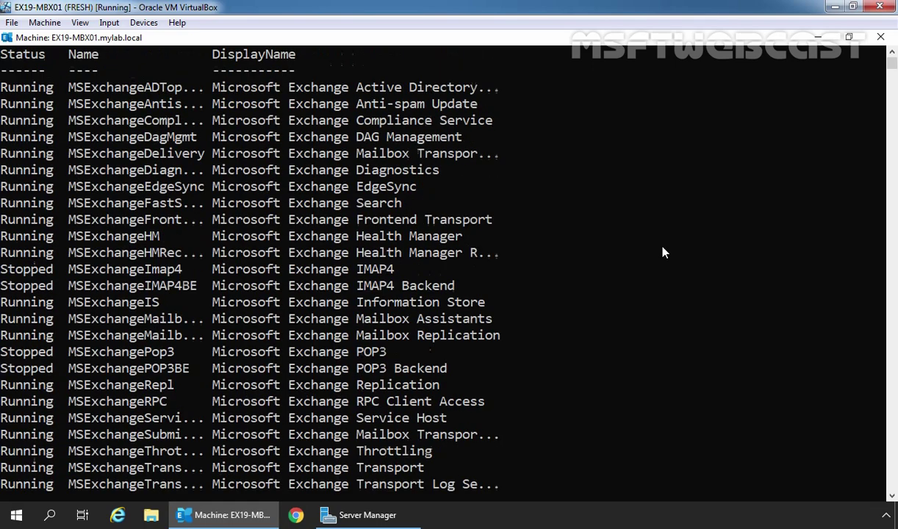
scroll(329, 145, down, 2)
scroll(329, 144, down, 3)
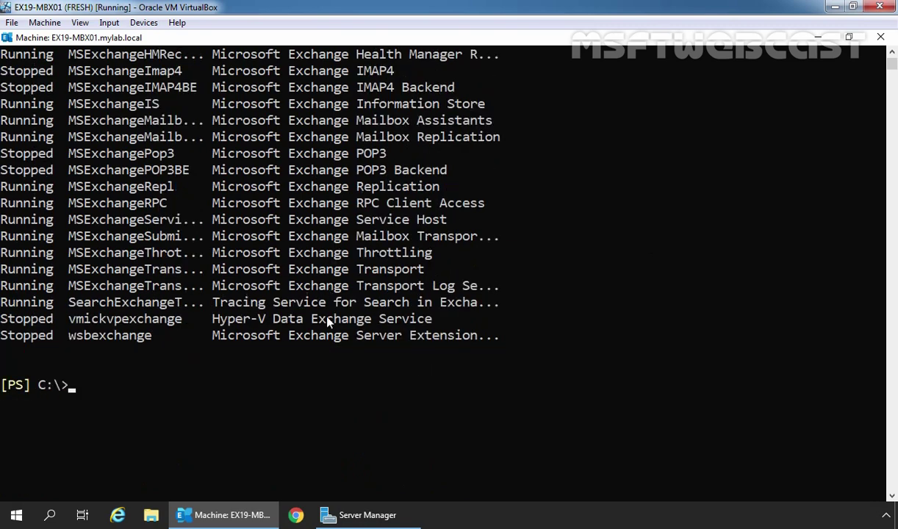
drag(63, 318, 437, 324)
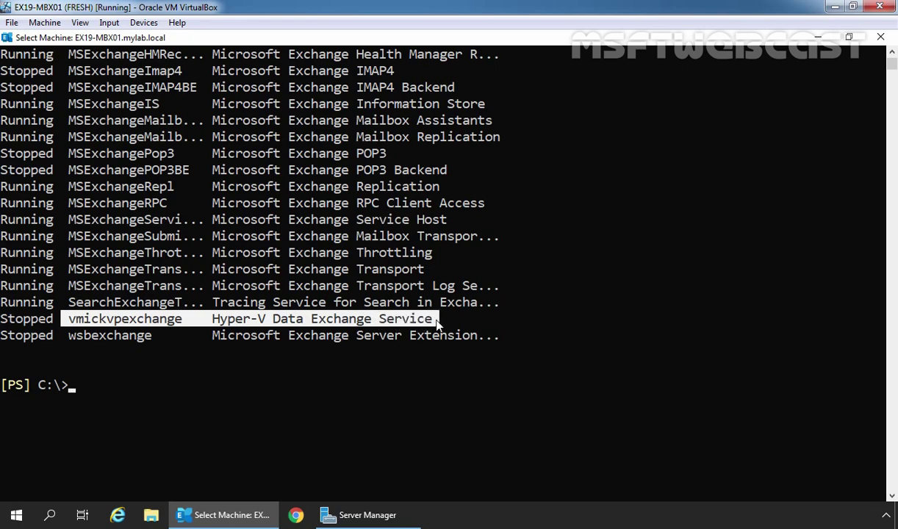
Rerun it piped to where {$_.DisplayName -notlike "*hyper-v*"} to exclude the Hyper-V service
key(Up)
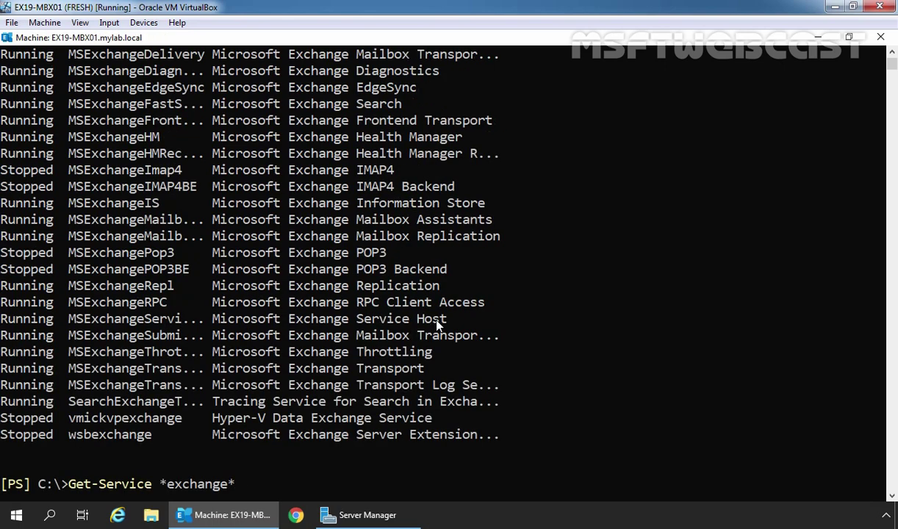
text(| where {$_.DisplayName)
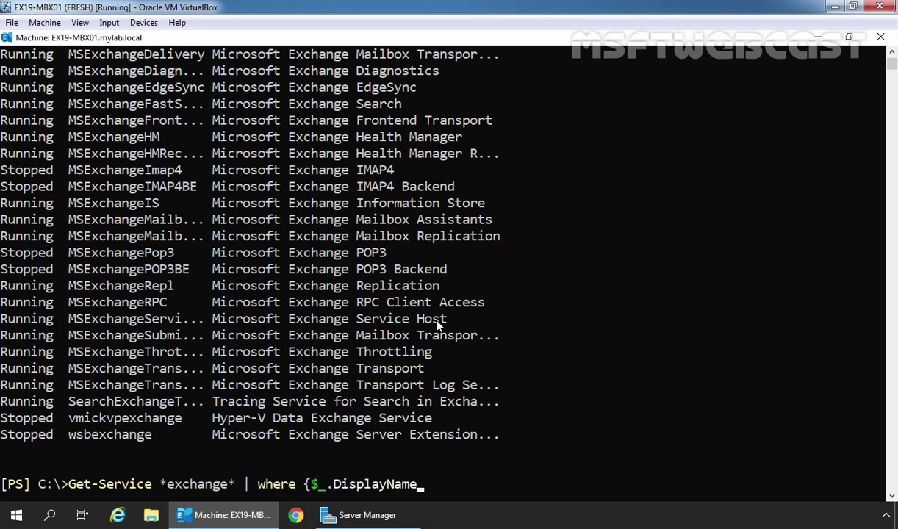
text( -notlike "*hyper-v*"})
key(Return)
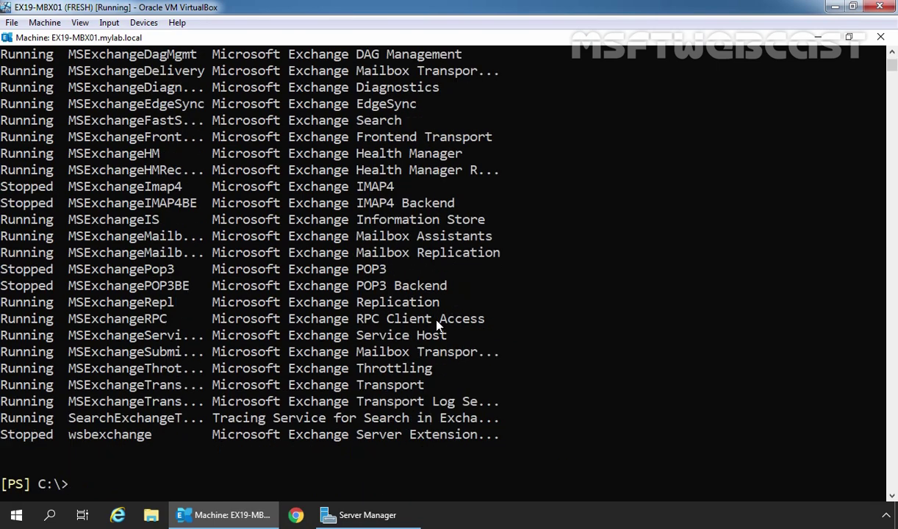
scroll(333, 302, up, 4)
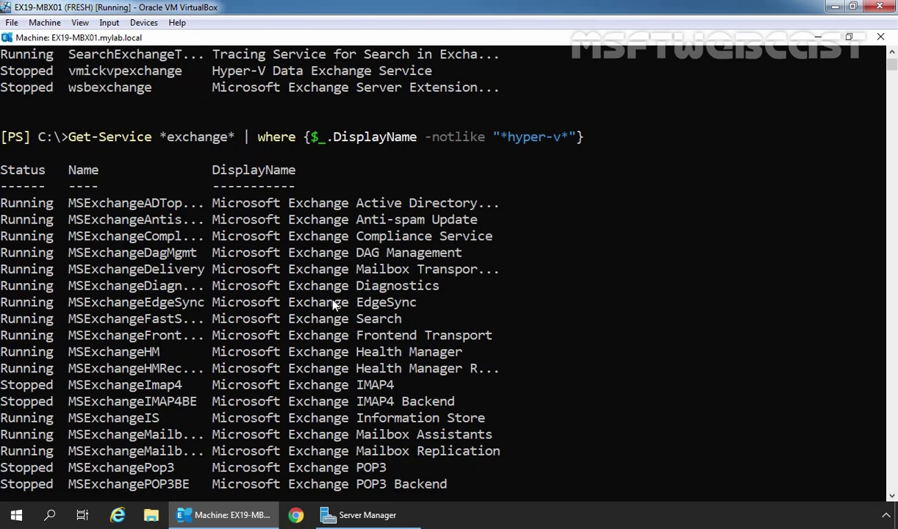
scroll(333, 302, down, 7)
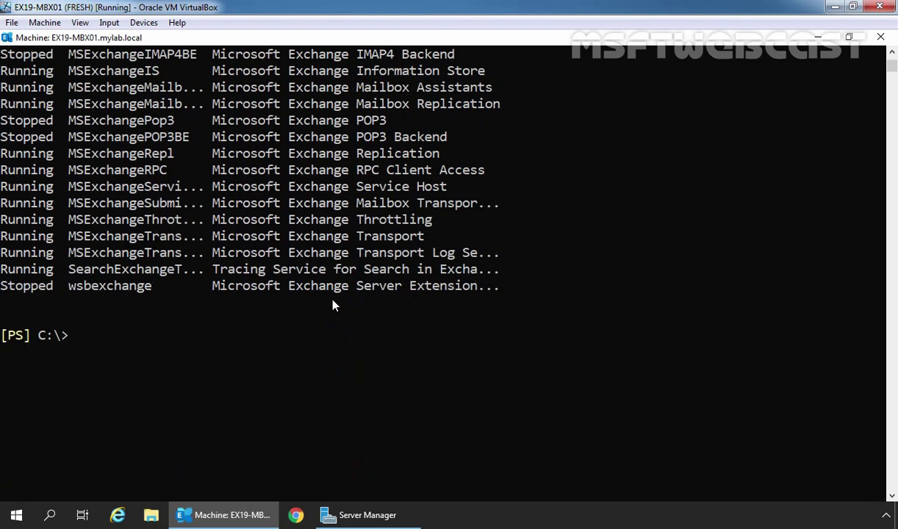
Pipe the recalled filtered Exchange Get-Service command into Restart-Service -Force to restart those services
key(Up)
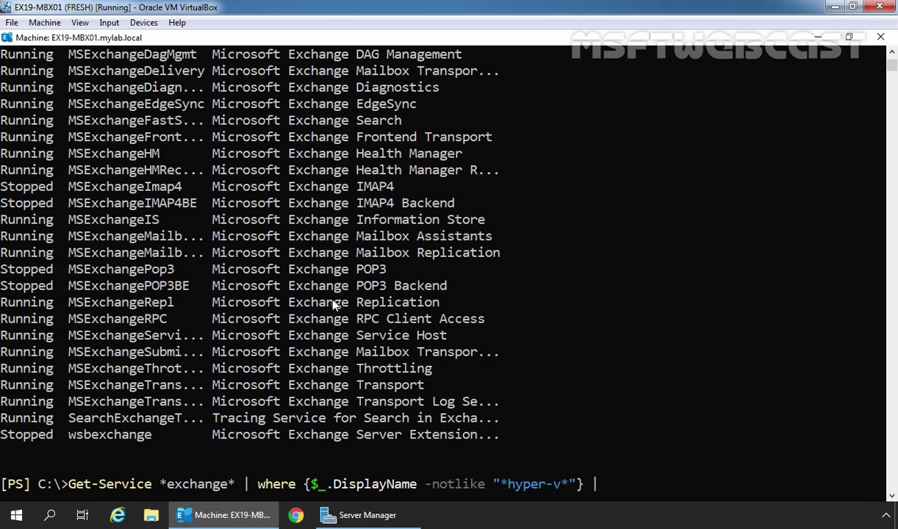
text(| restart-serv)
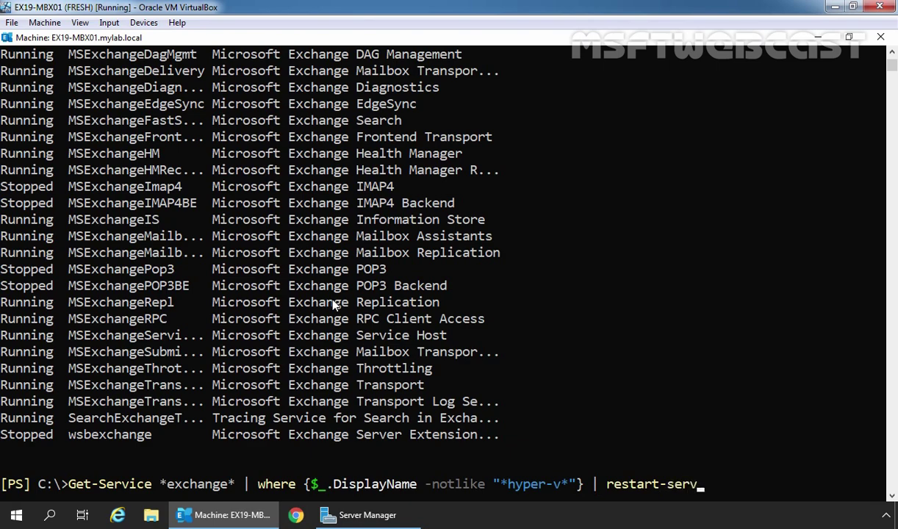
key(Tab)
text(-Force)
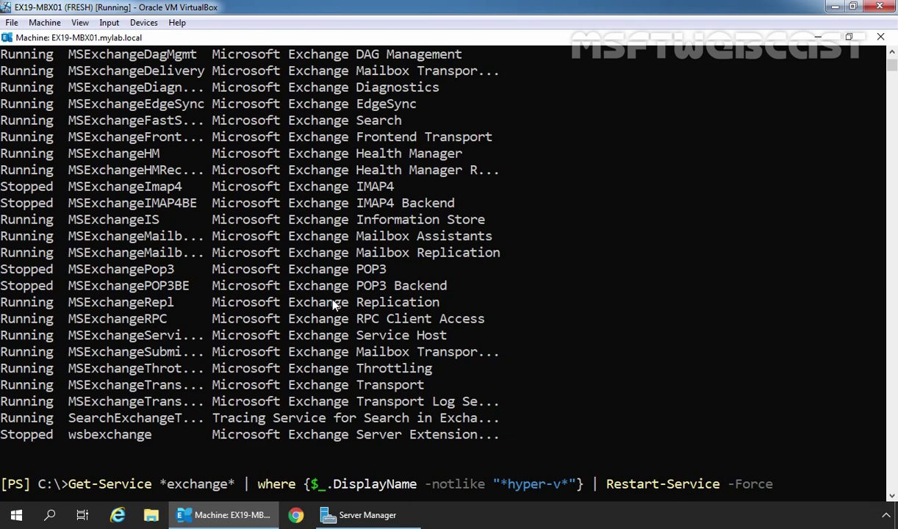
key(Return)
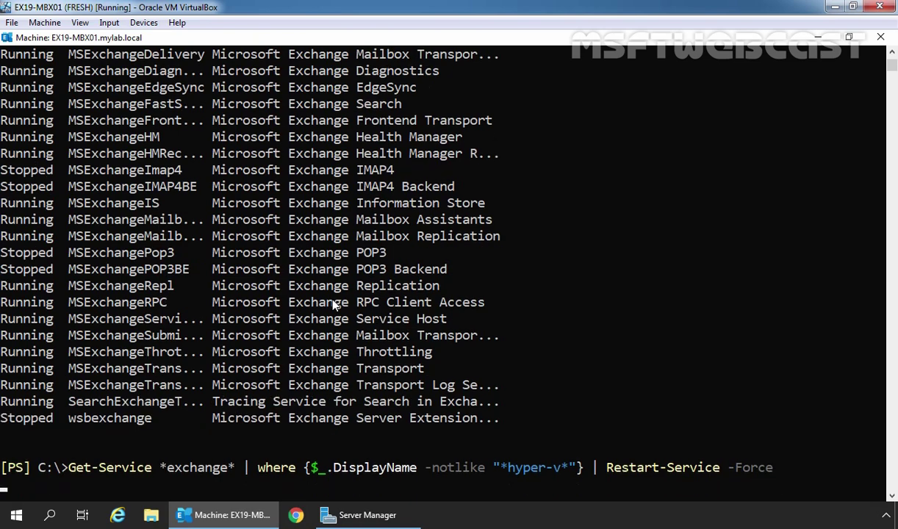
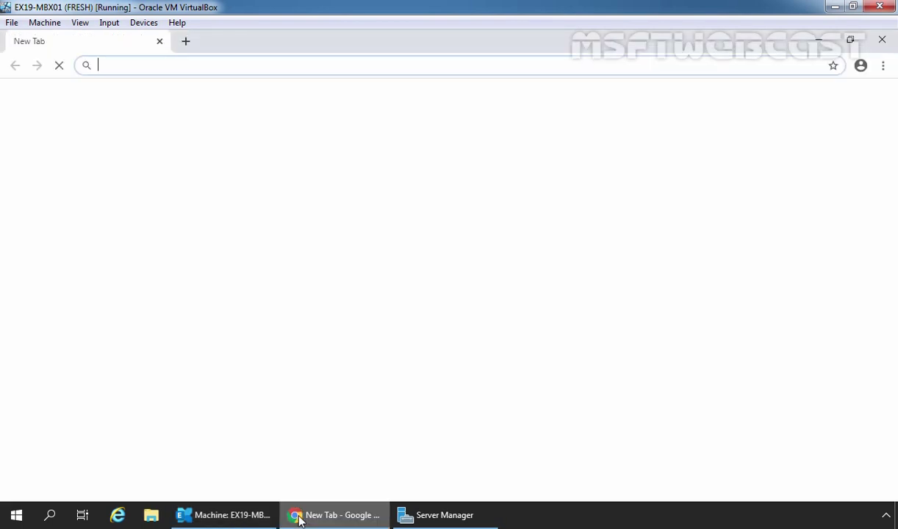
text(https://mail.msftwebcast.com/owa)
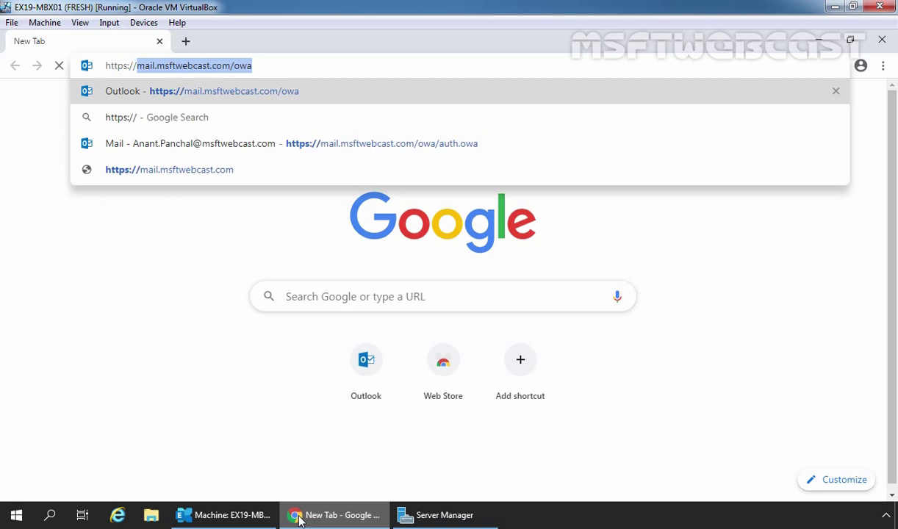
key(End)
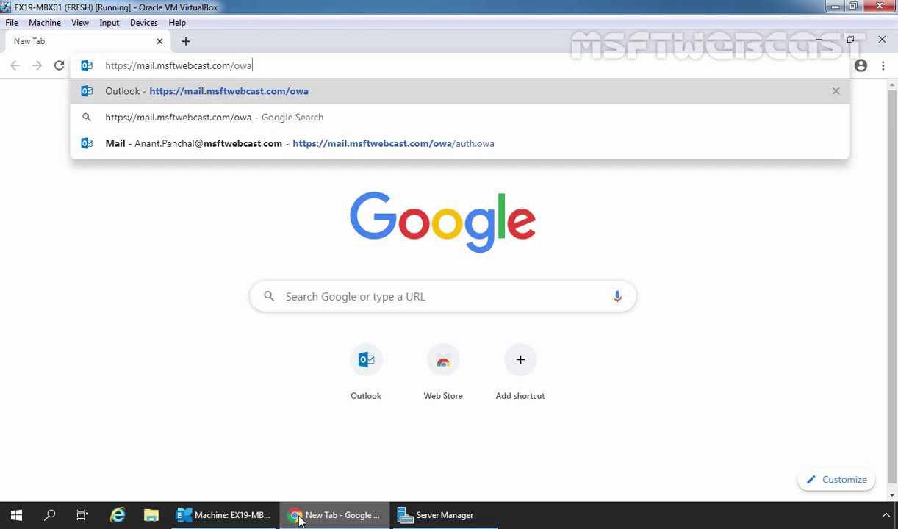
key(Return)
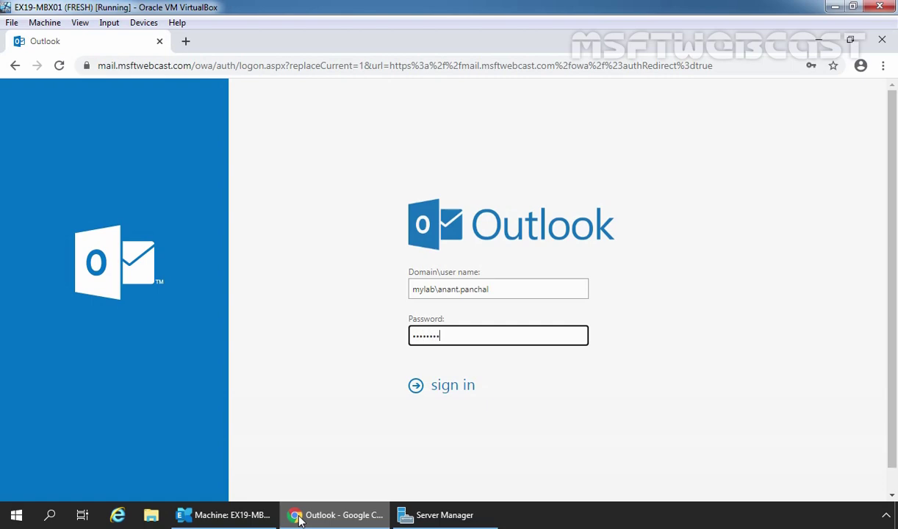
click(449, 393)
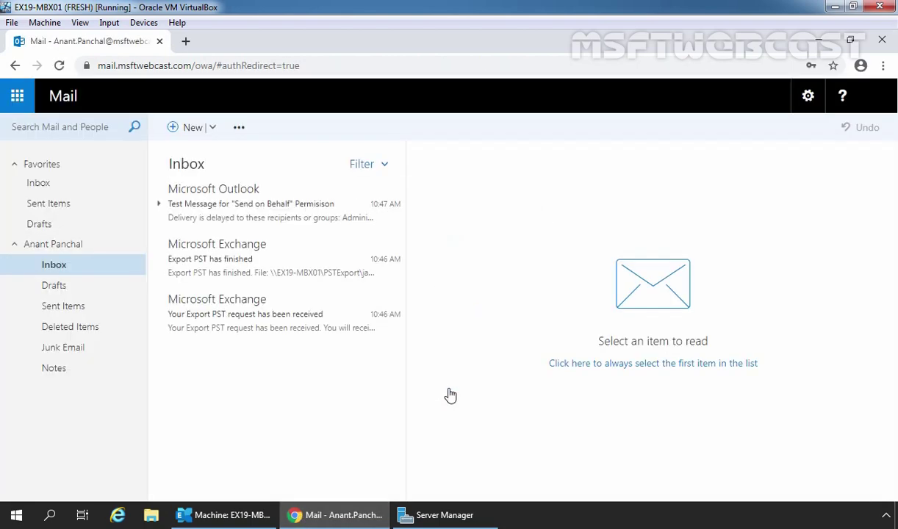
Create a new message and attach Exchange 2019 Notes.pdf from the Desktop
click(190, 129)
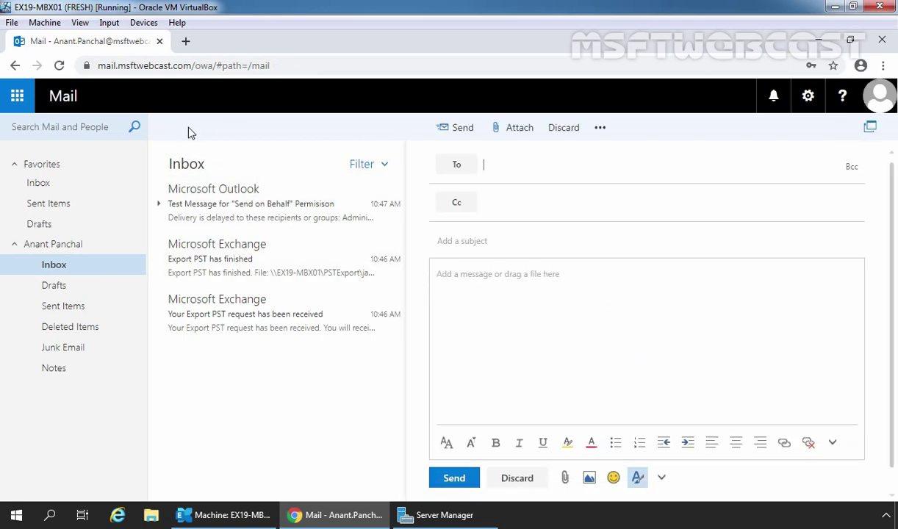
click(520, 135)
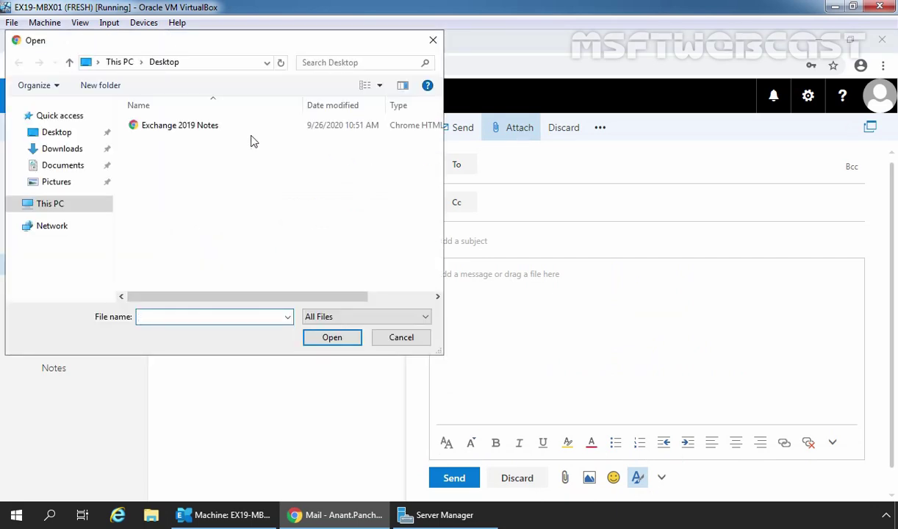
click(196, 125)
drag(224, 297, 325, 297)
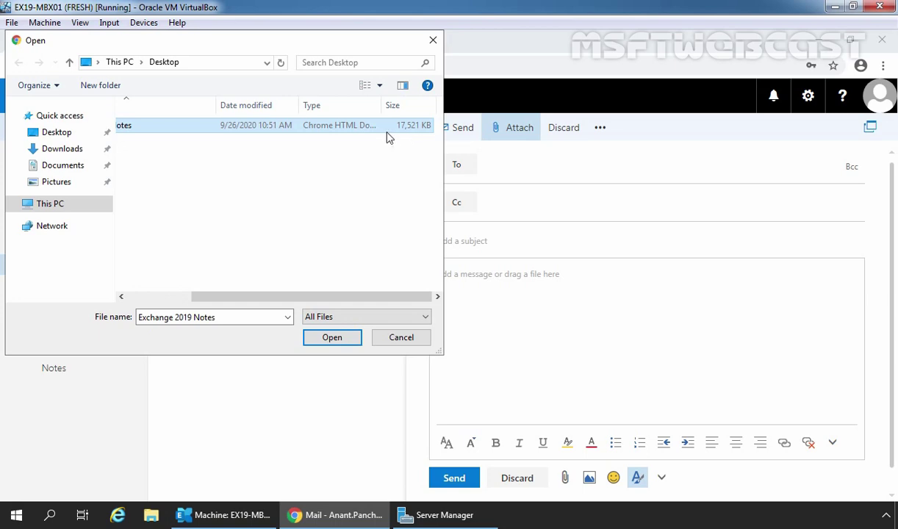
click(330, 340)
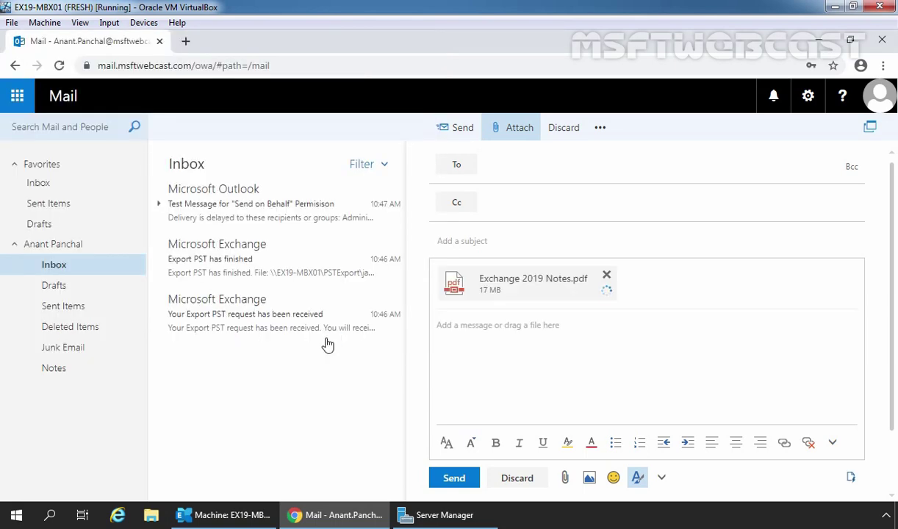